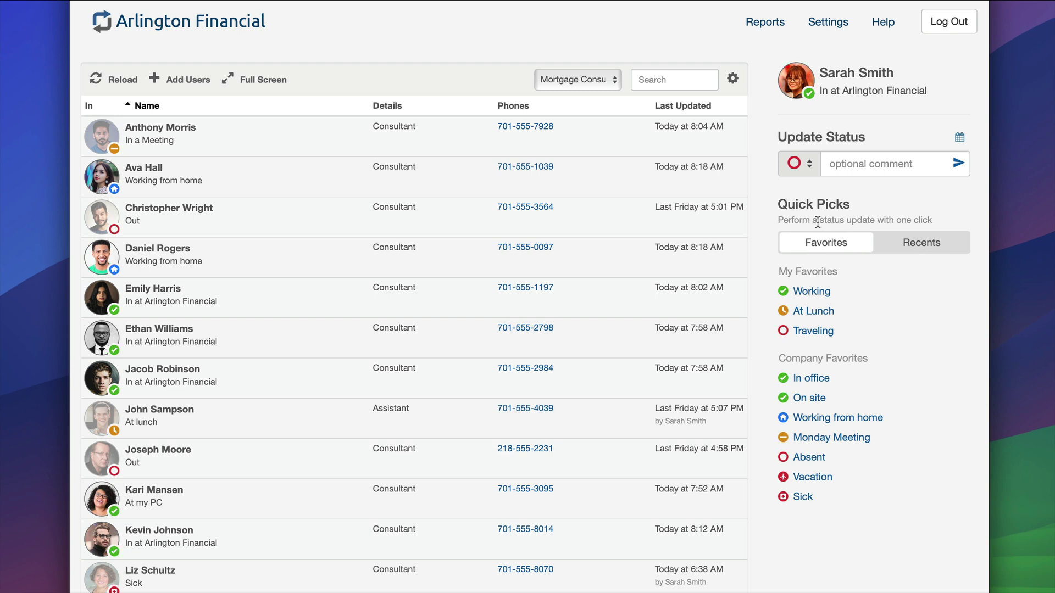
- Choose Out in the Update Status dropdown
click(809, 167)
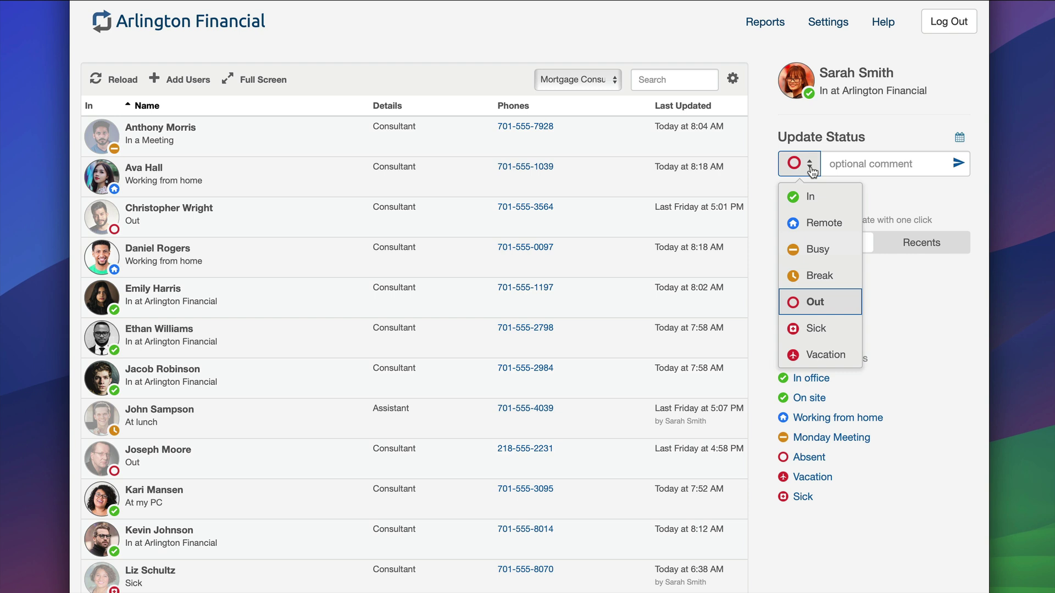
click(841, 162)
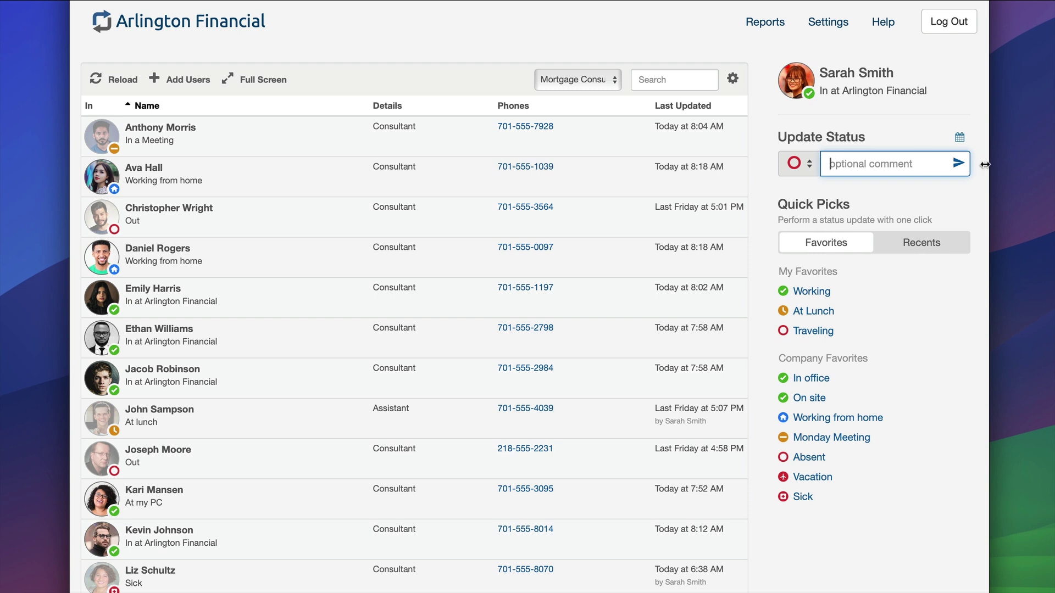
- Post the Out status, then post Out again with the comment 'Back tomorrow'
click(959, 165)
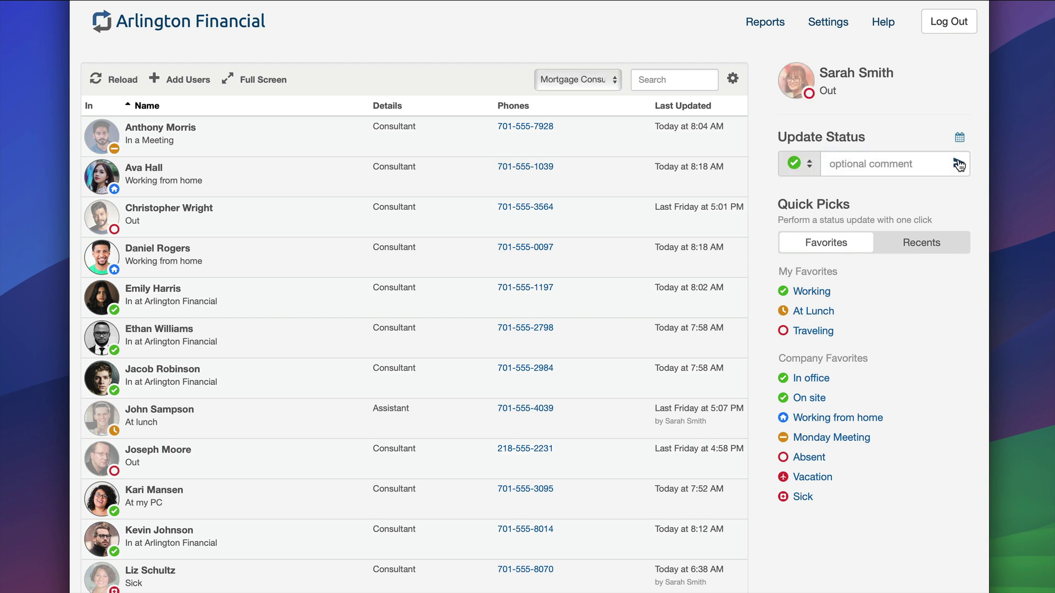
click(808, 165)
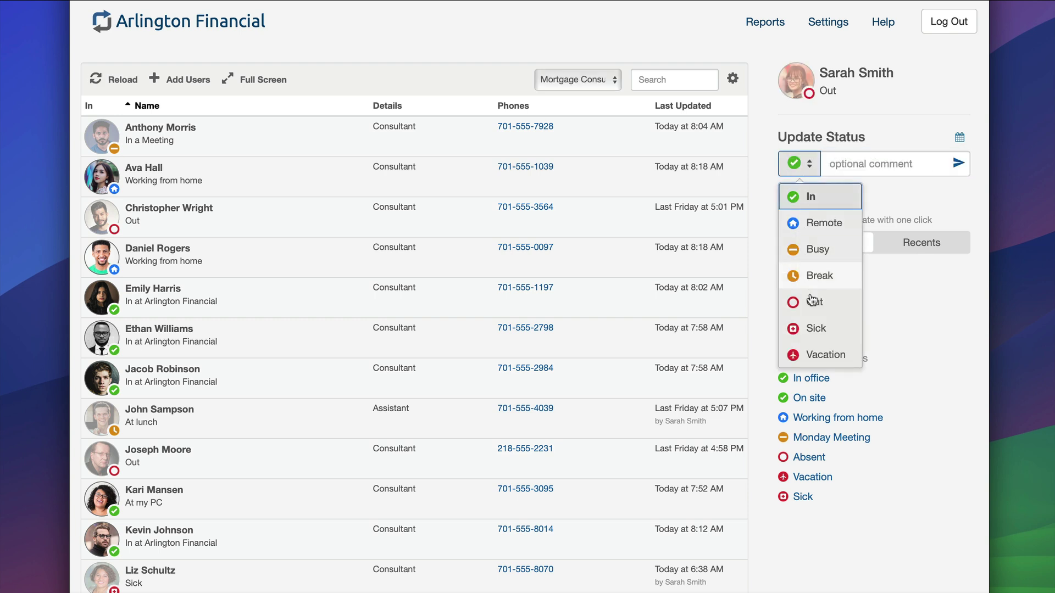
click(812, 301)
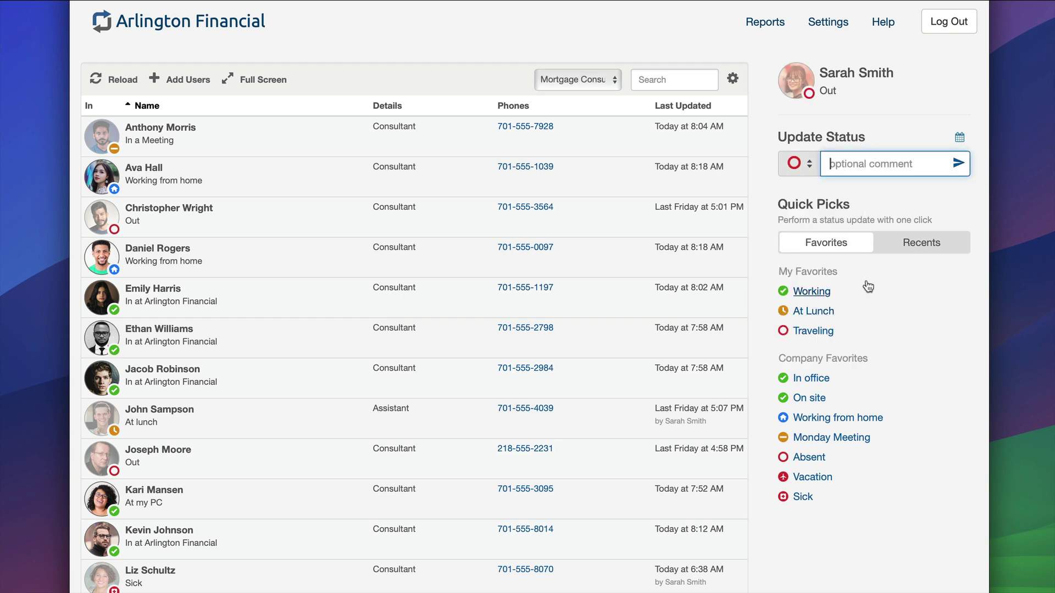
text(Back tom)
text(orrow)
key(Return)
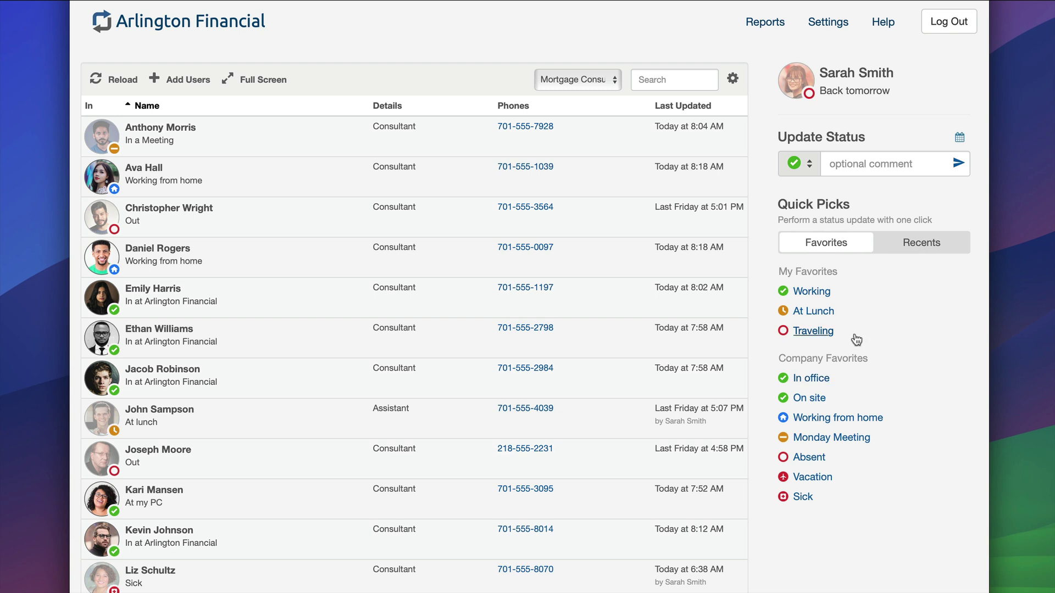
- Pick the At Lunch quick pick under My Favorites
click(808, 312)
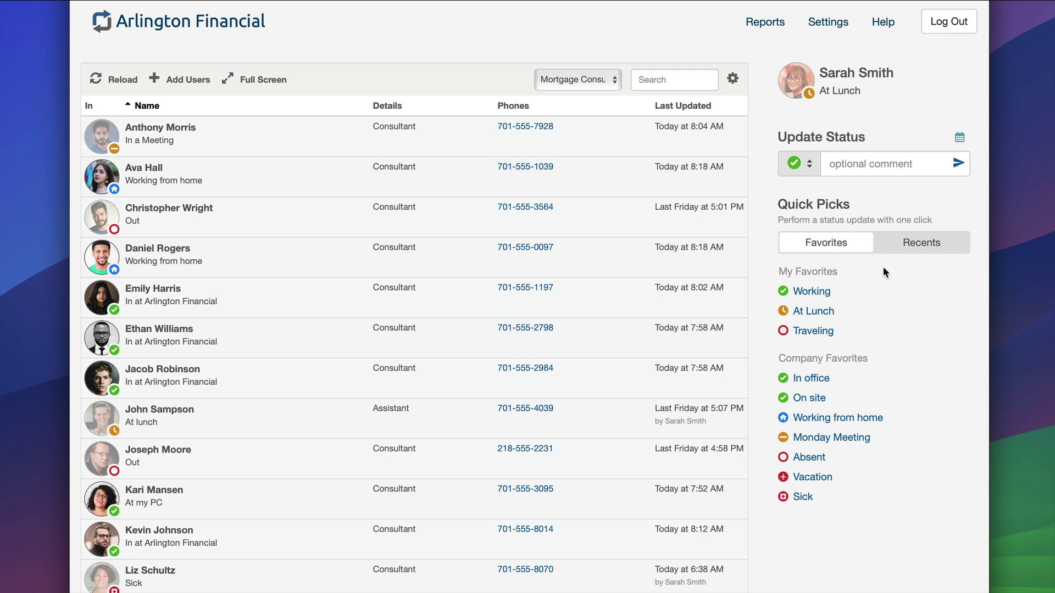
- Set the status to In at Arlington Financial from Recents, then show Favorites again
click(916, 248)
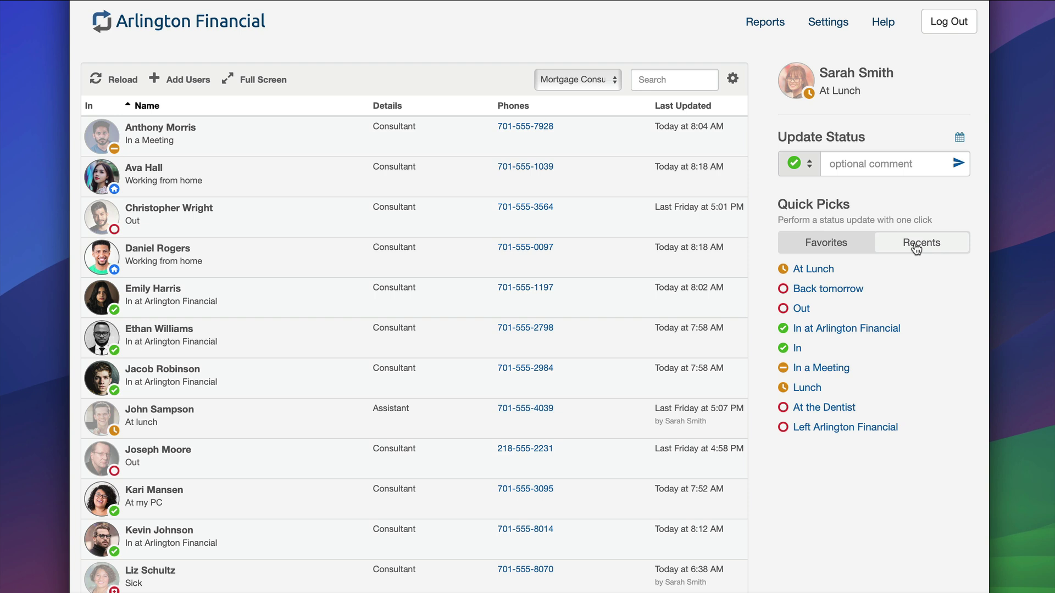
click(824, 334)
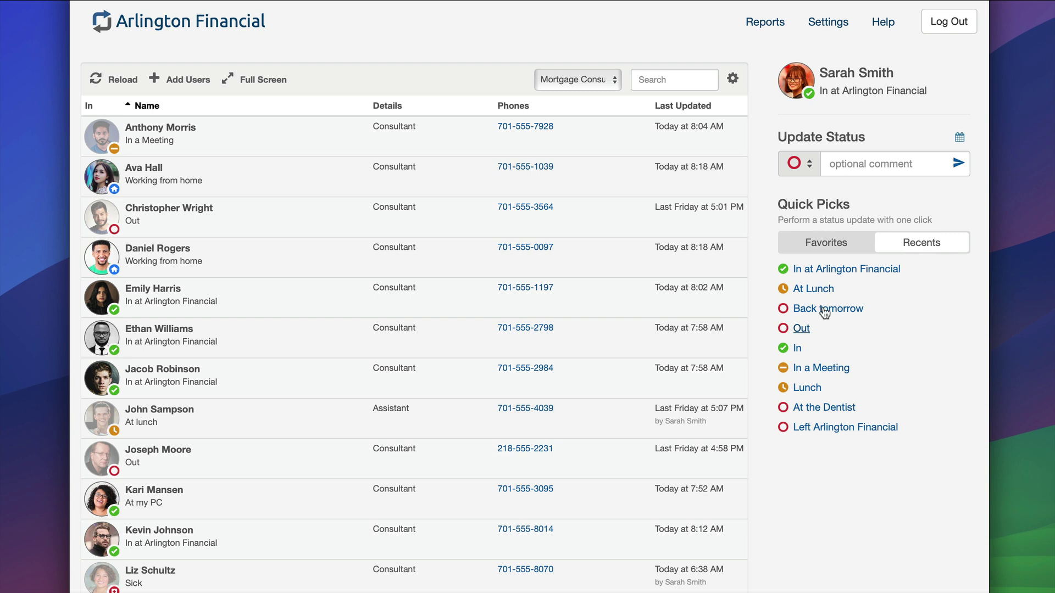
click(828, 251)
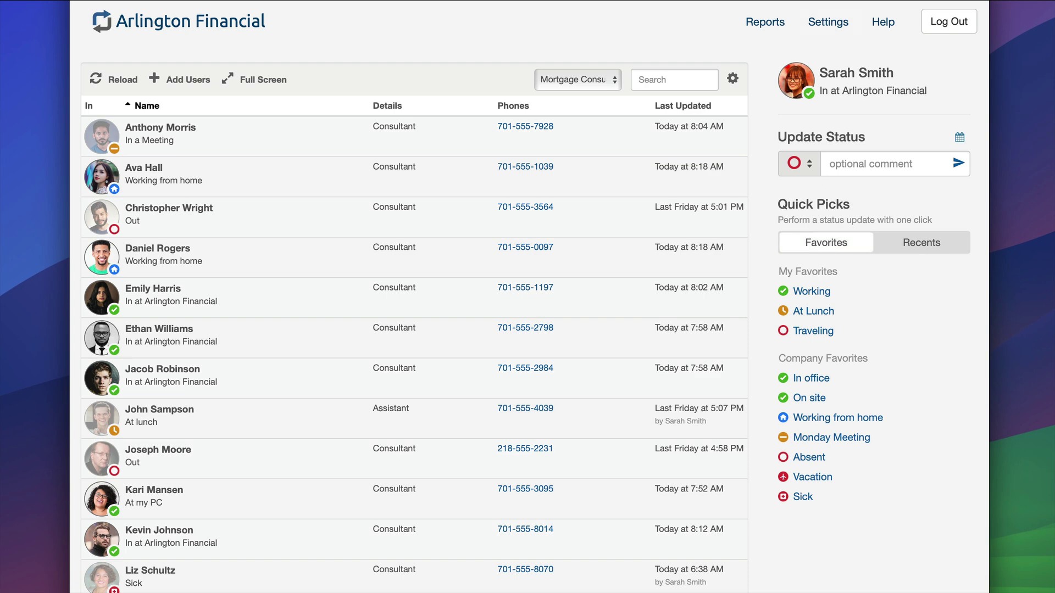
- Go to the My Favorites page in Settings
click(824, 26)
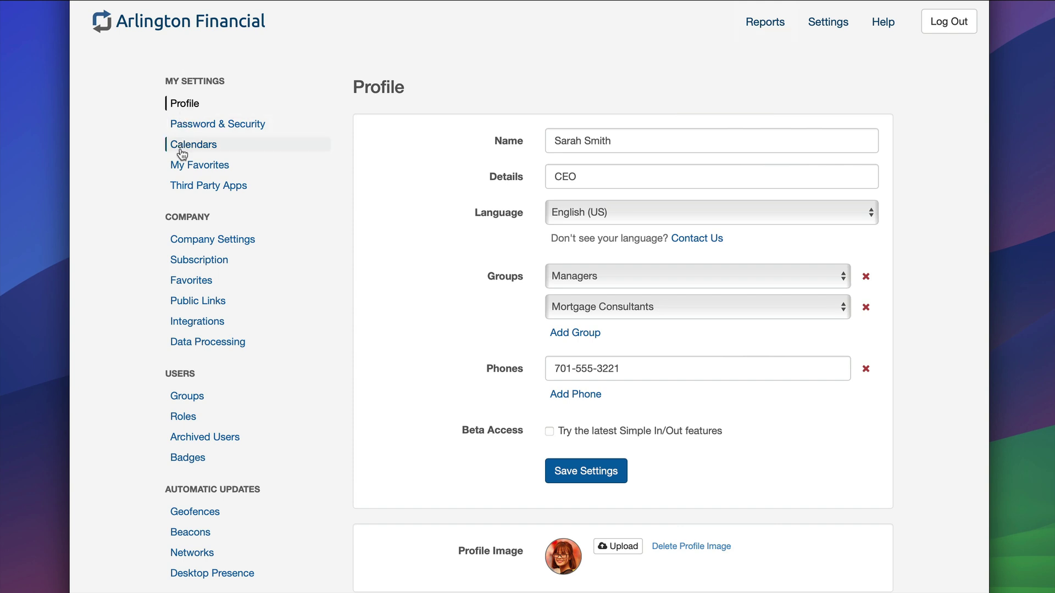
click(197, 168)
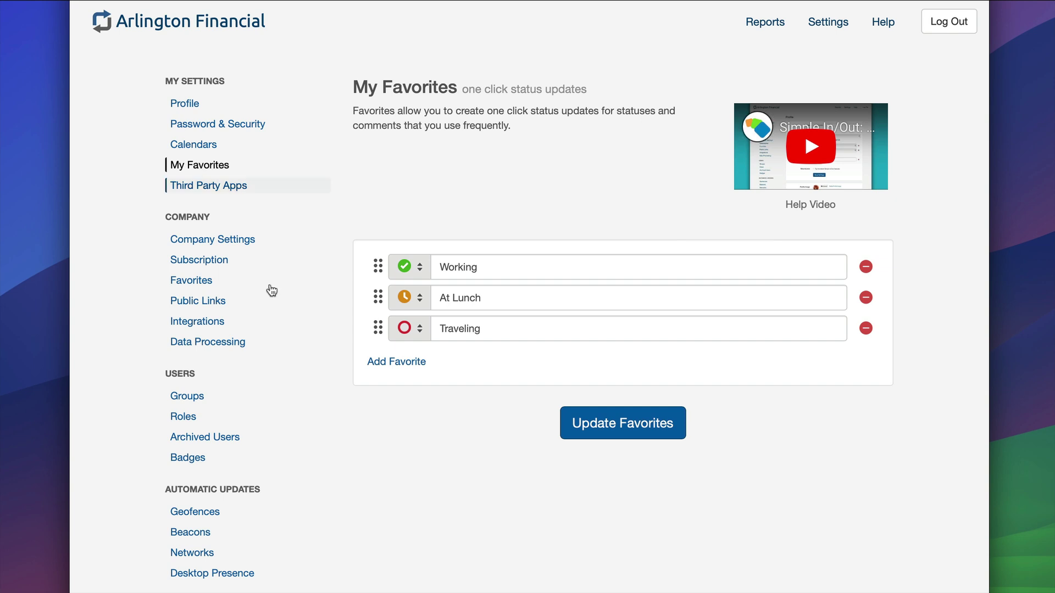
- Add a fourth favorite with the Remote status and the comment 'On Job Site'
click(404, 363)
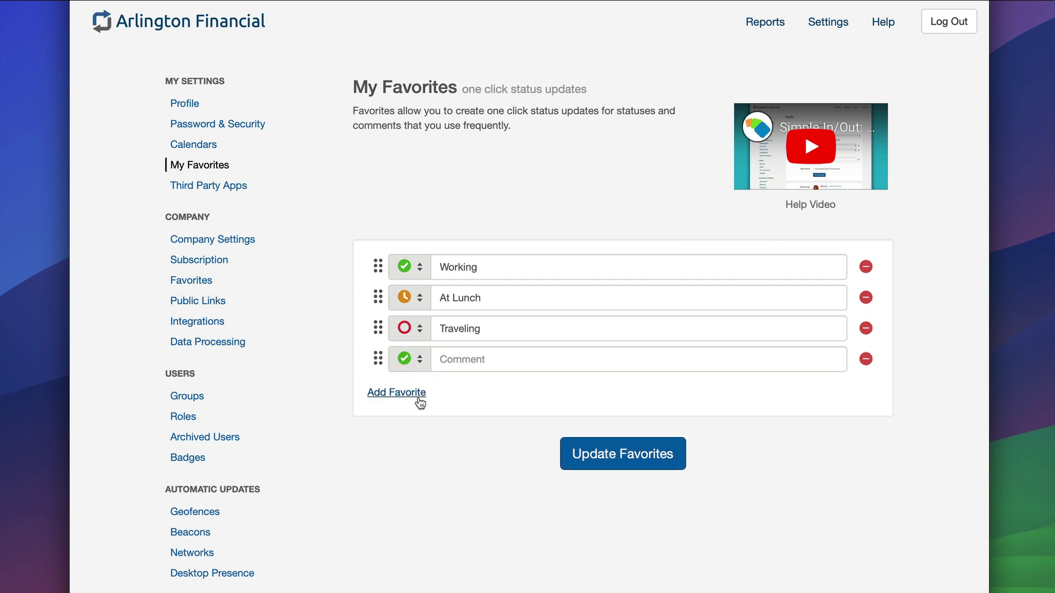
click(420, 364)
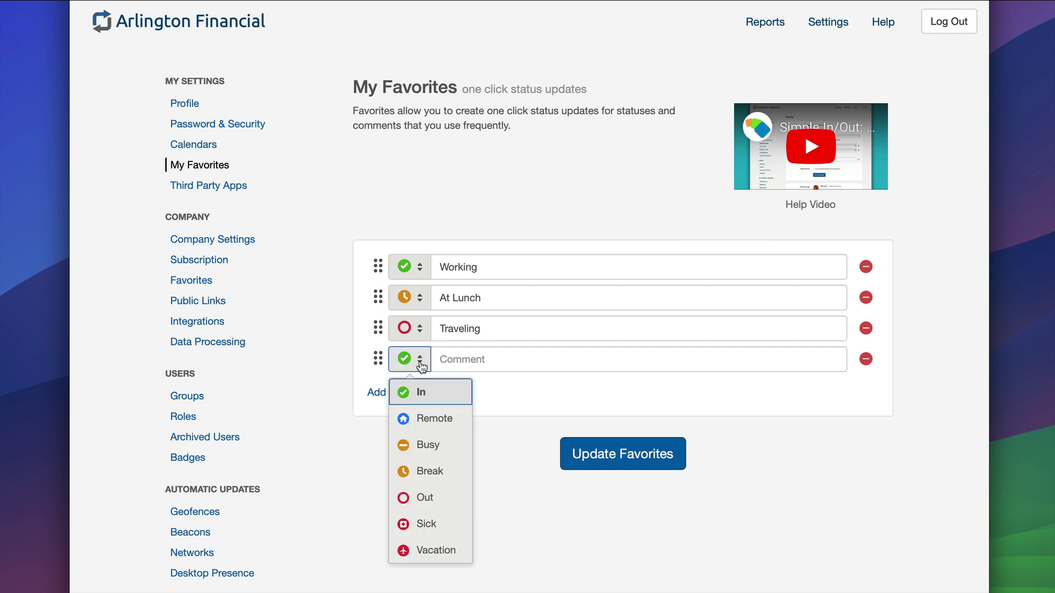
click(432, 418)
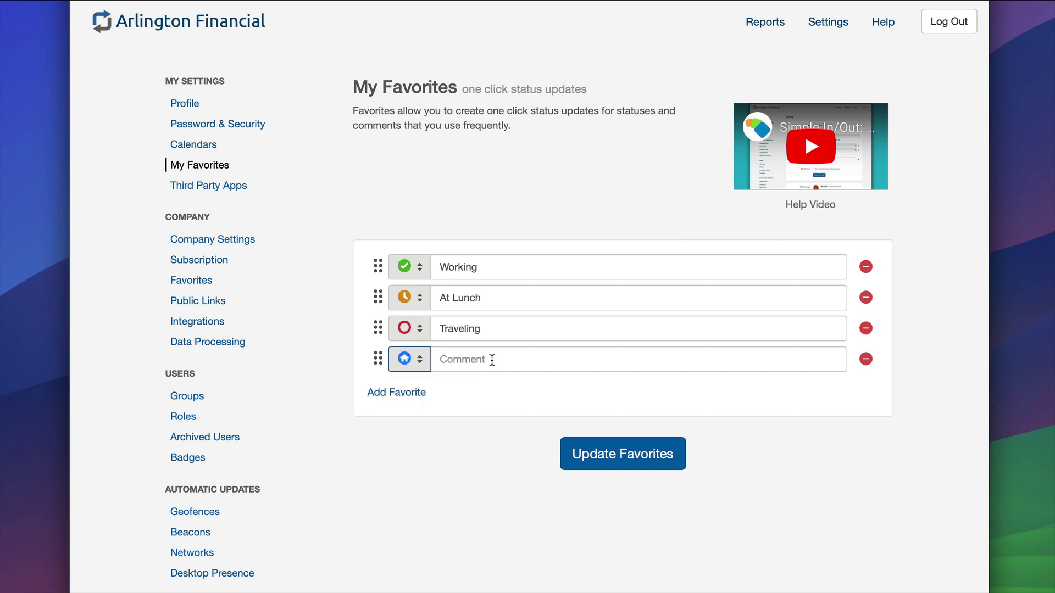
click(492, 360)
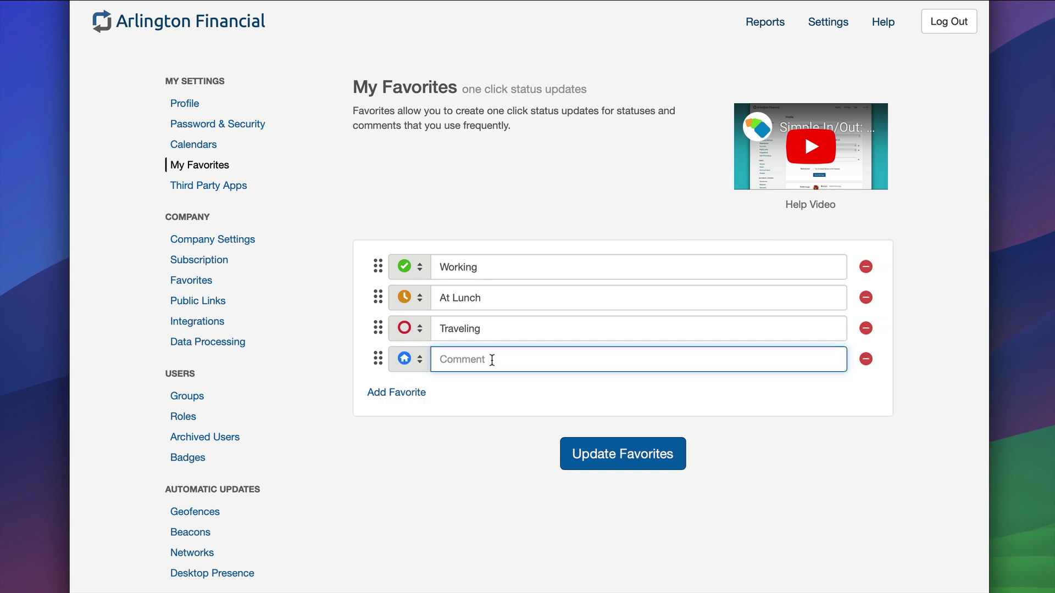
text(On Job Si)
text(te)
click(497, 401)
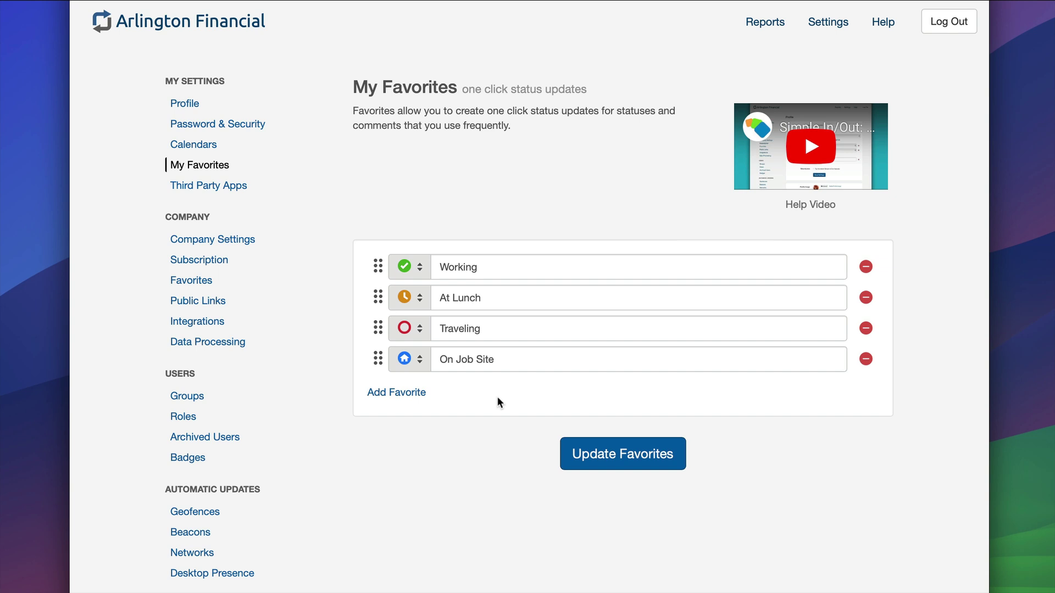
- Drag On Job Site to the top, save the favorites, and go back to the board
drag(378, 358, 379, 266)
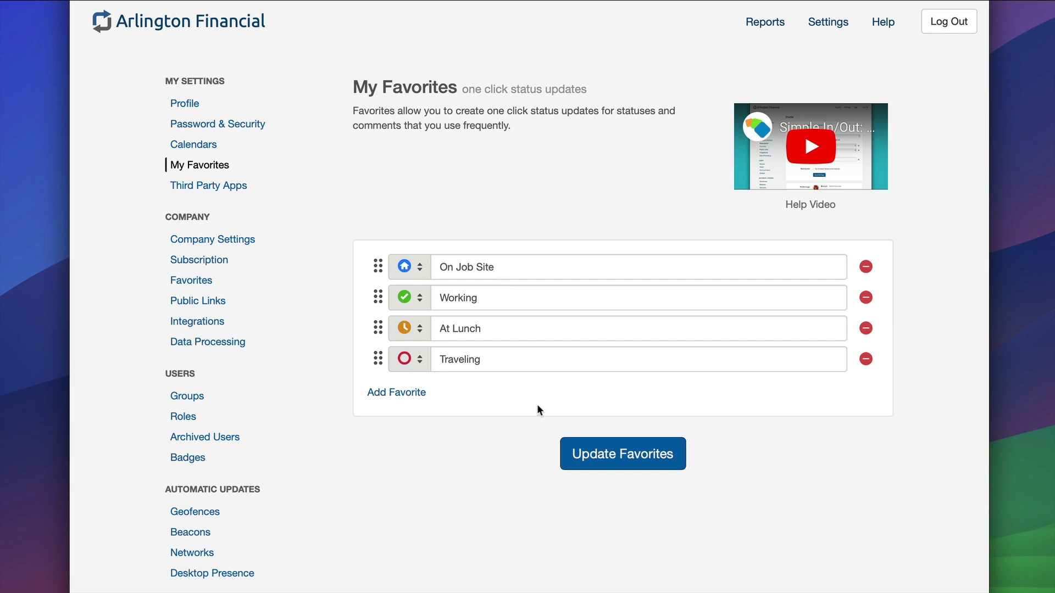
click(614, 464)
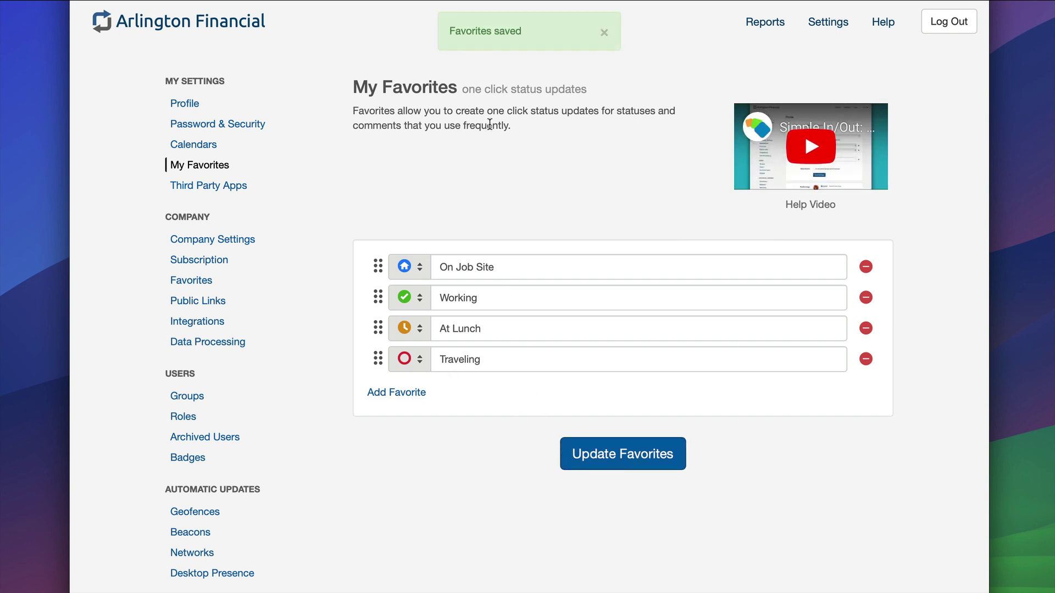
click(231, 28)
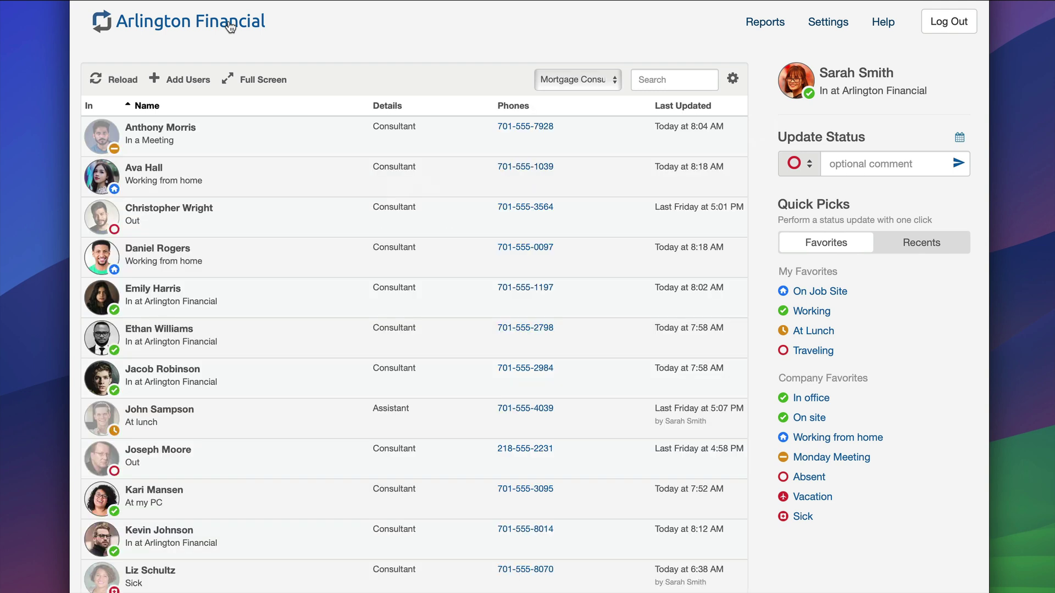
- Pick the On Job Site quick pick under My Favorites
click(831, 295)
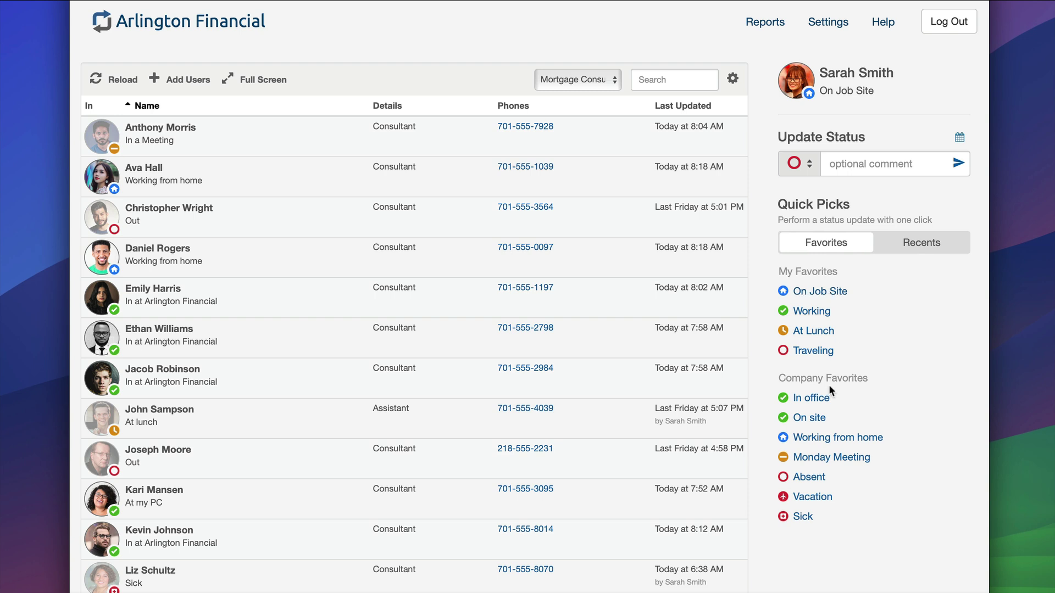
- Go to the Company Favorites page in Settings
click(816, 33)
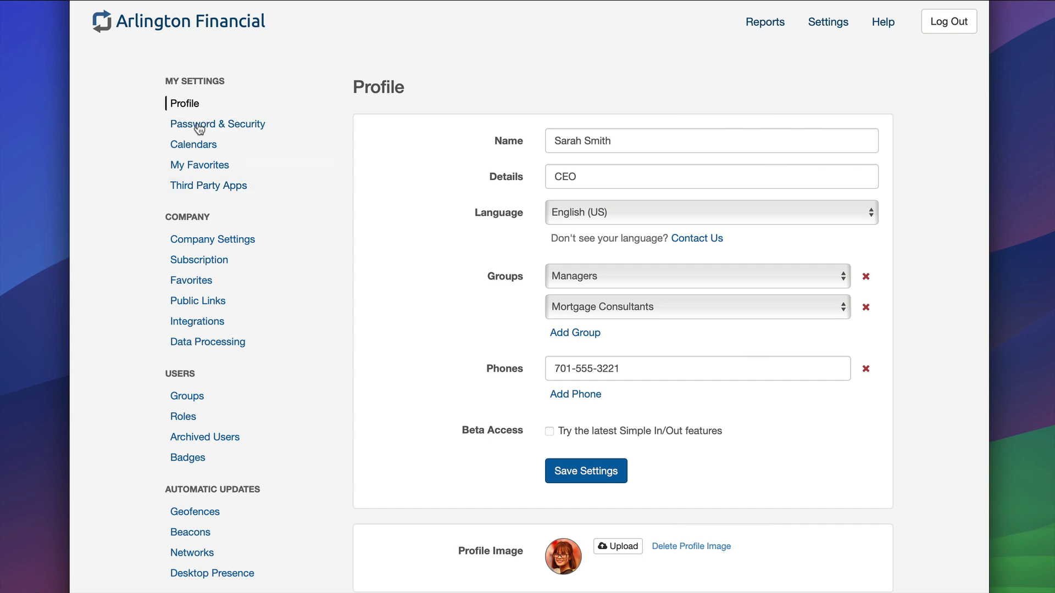
click(195, 282)
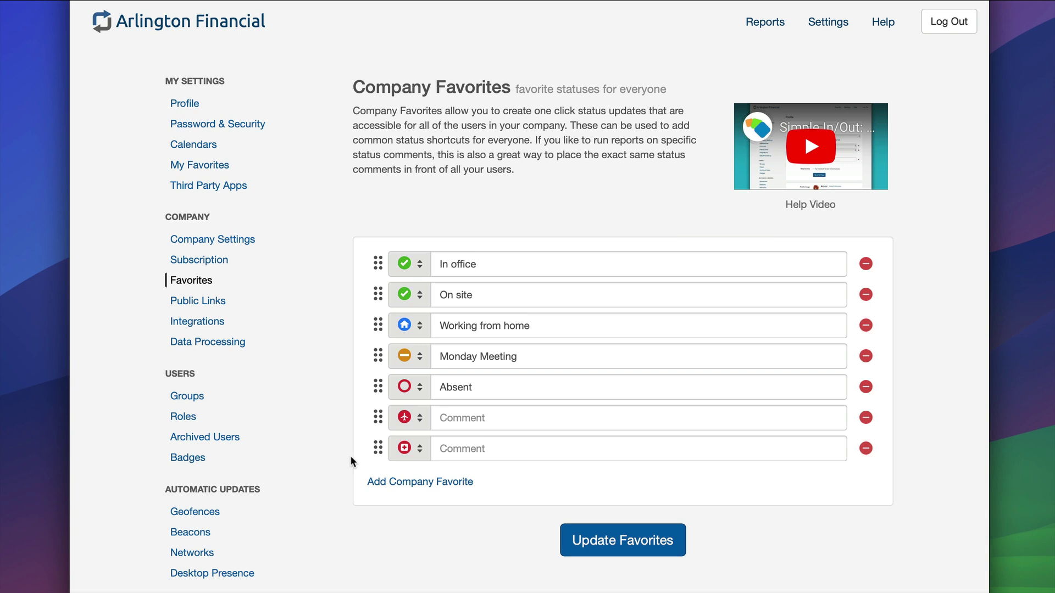
- Go back to the in/out board through the Arlington Financial logo
click(176, 27)
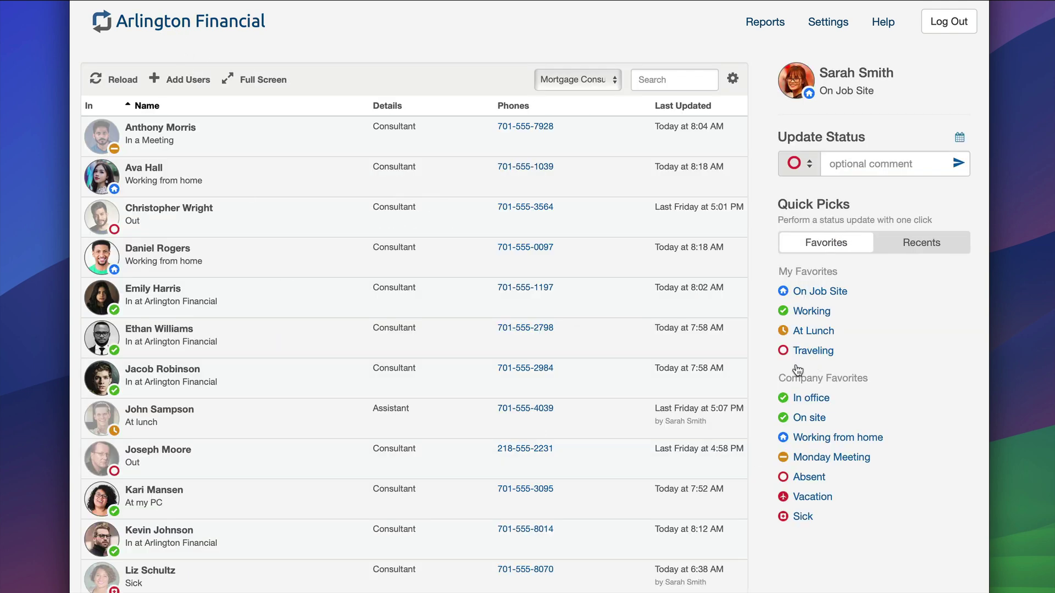